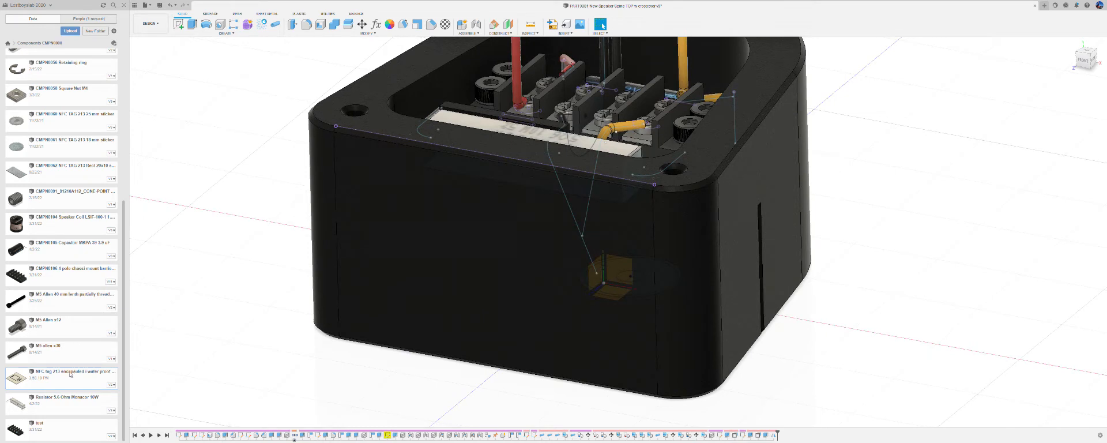
Insert the encapsulated waterproof NFC tag 213 into the assembly, rotate it upright and move it out in front of the housing
{"action": "left_click_drag", "start_coordinate": [80, 380], "coordinate": [206, 296]}
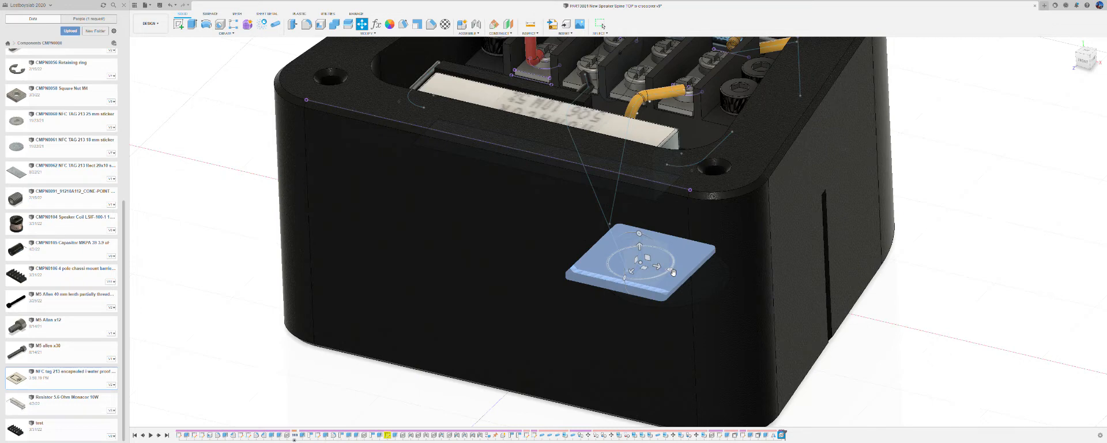
{"action": "scroll", "coordinate": [637, 271], "scroll_direction": "up", "scroll_amount": 2}
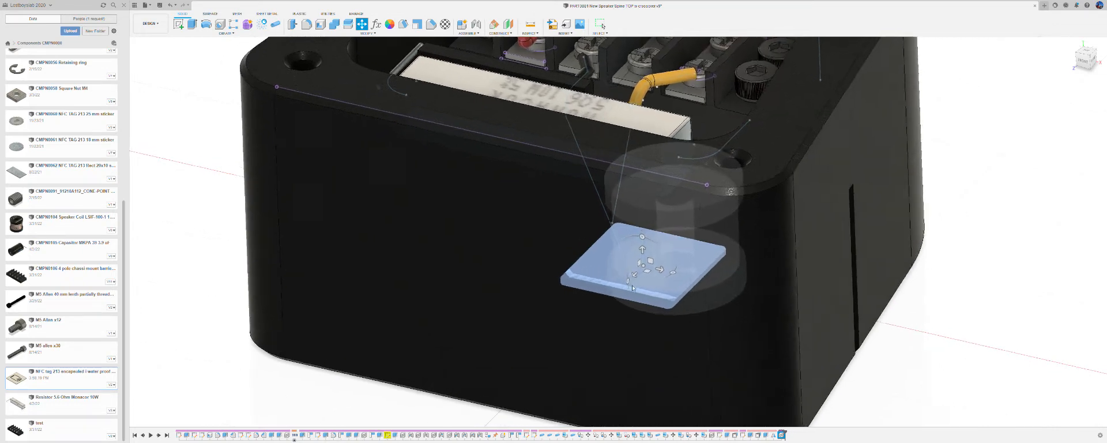
{"action": "left_click_drag", "start_coordinate": [632, 287], "coordinate": [549, 280]}
{"action": "scroll", "coordinate": [645, 246], "scroll_direction": "down", "scroll_amount": 2}
{"action": "scroll", "coordinate": [548, 280], "scroll_direction": "down", "scroll_amount": 2}
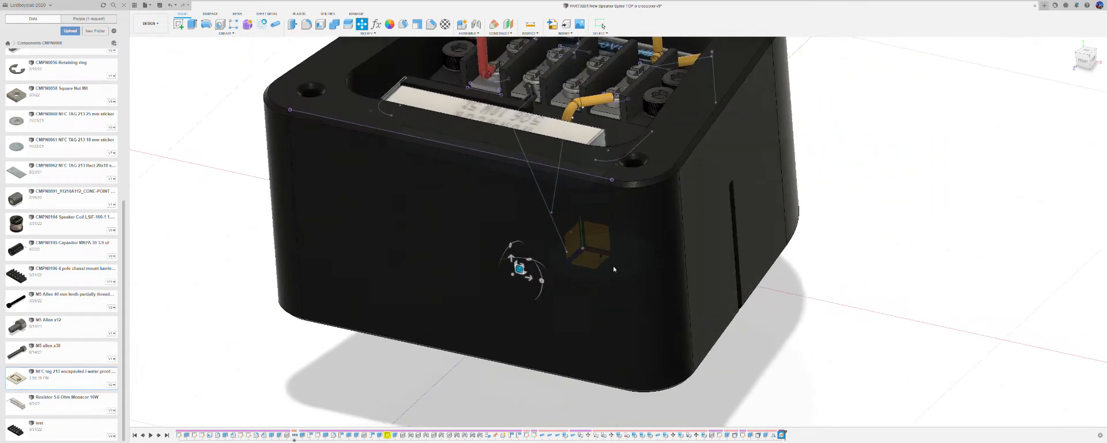
{"action": "mouse_move", "coordinate": [615, 267]}
{"action": "middle_mouse_down", "text": "shift"}
{"action": "mouse_move", "coordinate": [585, 286]}
{"action": "mouse_move", "coordinate": [608, 277]}
{"action": "middle_mouse_up", "text": "shift"}
{"action": "left_click_drag", "start_coordinate": [621, 264], "coordinate": [374, 347]}
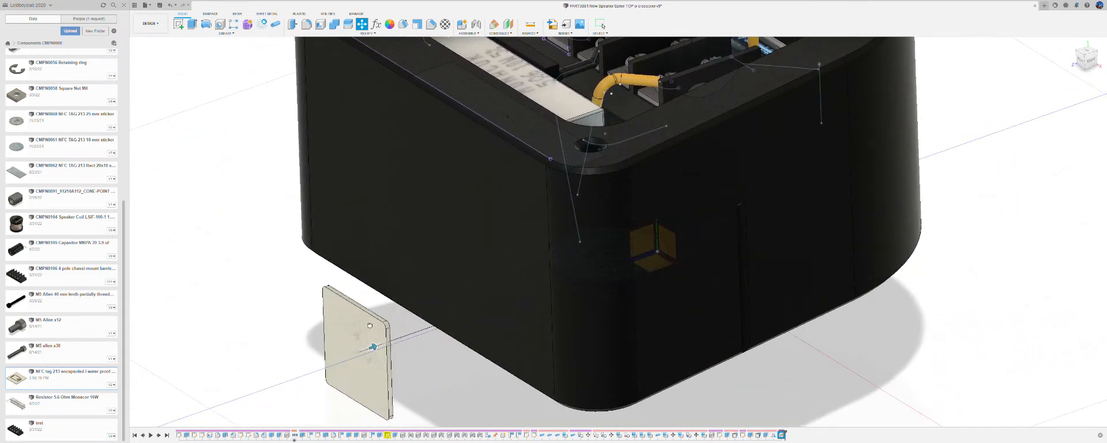
Raise the NFC tag along the housing's front and rotate it so its printed phone symbol faces outward
{"action": "middle_click_drag", "start_coordinate": [374, 347], "coordinate": [576, 242], "text": "shift"}
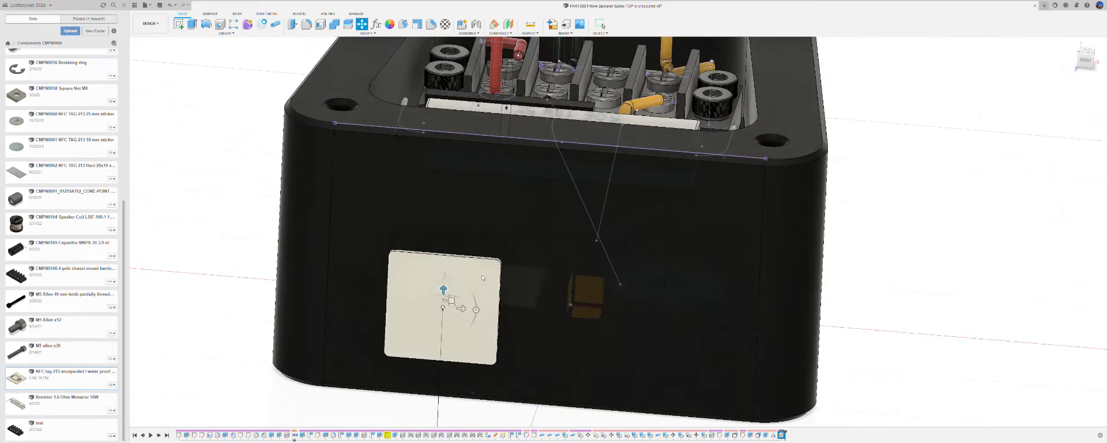
{"action": "left_click_drag", "start_coordinate": [445, 288], "coordinate": [446, 242]}
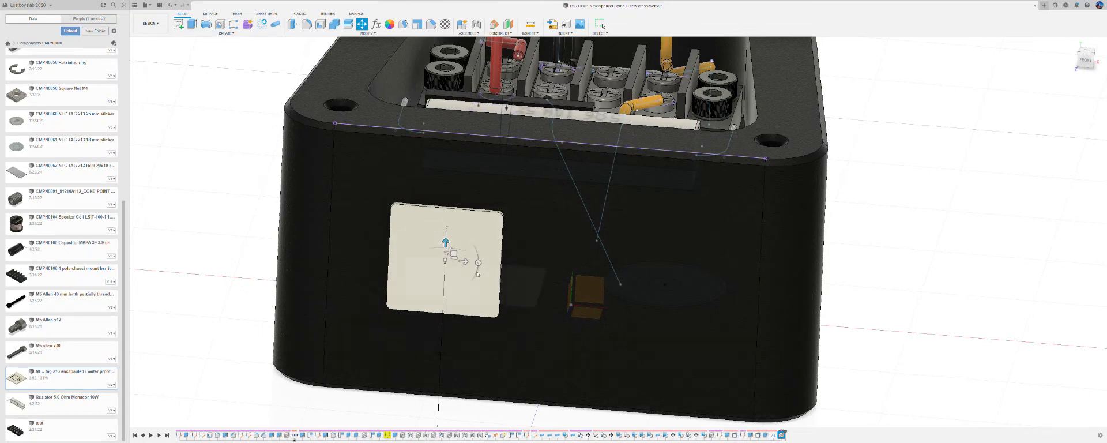
{"action": "middle_click_drag", "start_coordinate": [522, 288], "coordinate": [493, 254], "text": "shift"}
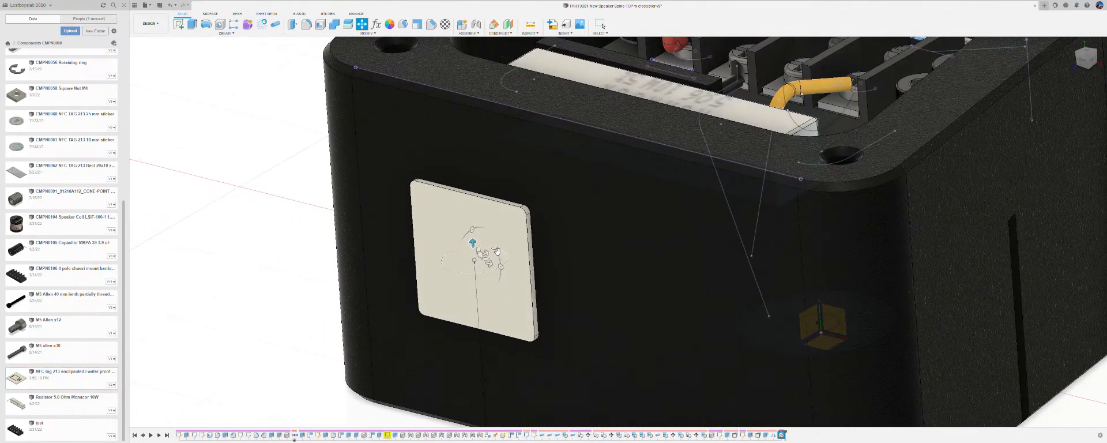
{"action": "left_click_drag", "start_coordinate": [499, 250], "coordinate": [453, 277]}
{"action": "middle_click_drag", "start_coordinate": [453, 277], "coordinate": [475, 257], "text": "shift"}
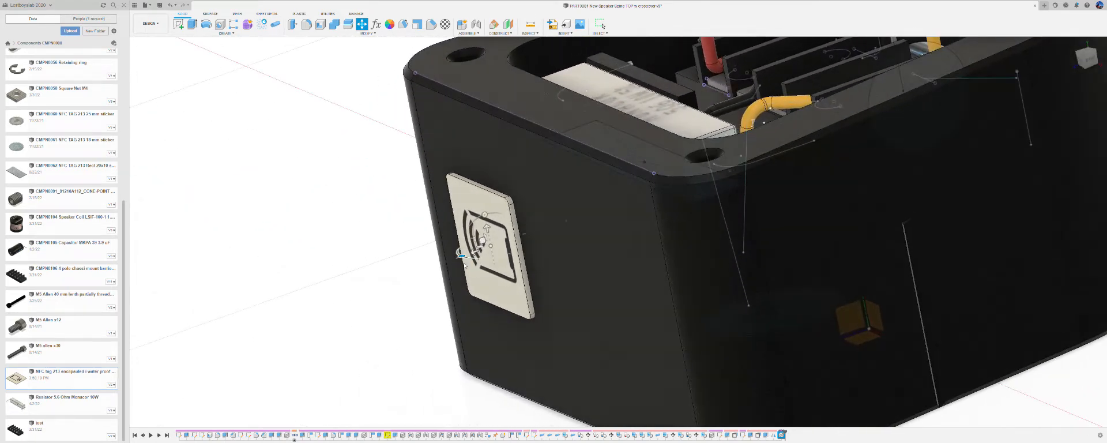
Pull the NFC tag farther out from the housing's front, shift it sideways clear of the housing and accept the placement
{"action": "left_click_drag", "start_coordinate": [474, 252], "coordinate": [333, 298]}
{"action": "middle_click_drag", "start_coordinate": [333, 298], "coordinate": [549, 228], "text": "shift"}
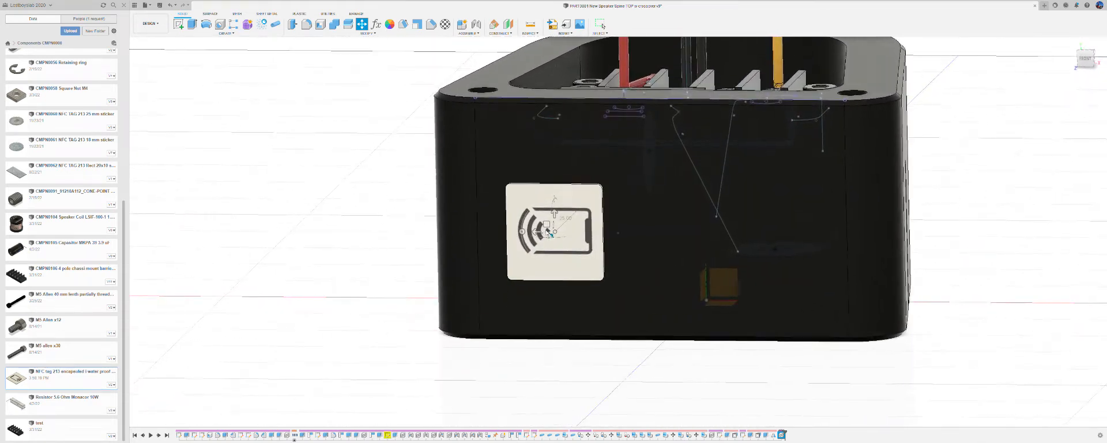
{"action": "left_click_drag", "start_coordinate": [548, 226], "coordinate": [330, 219]}
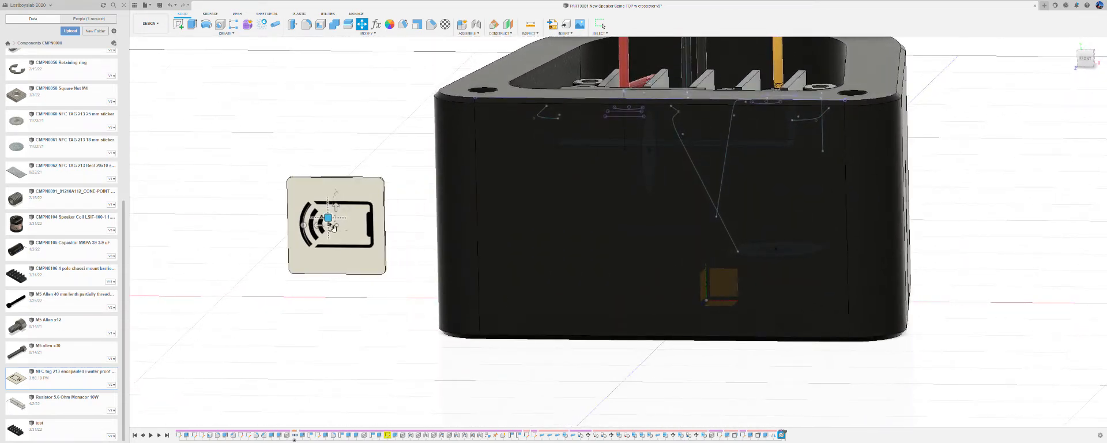
{"action": "middle_click_drag", "start_coordinate": [411, 290], "coordinate": [367, 314], "text": "shift"}
{"action": "middle_click_drag", "start_coordinate": [527, 263], "coordinate": [411, 337], "text": "shift"}
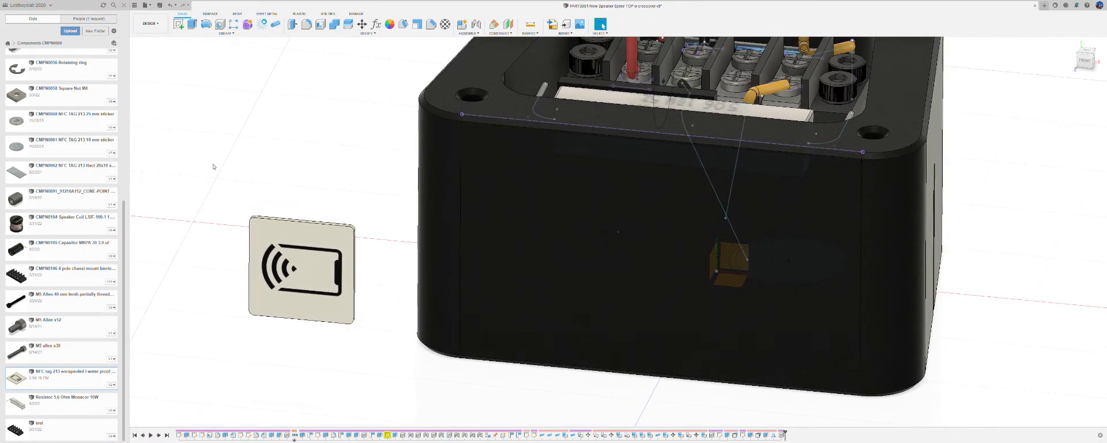
Activate the housing component, start a sketch on its flat front face and view that face straight on
{"action": "key", "text": "j"}
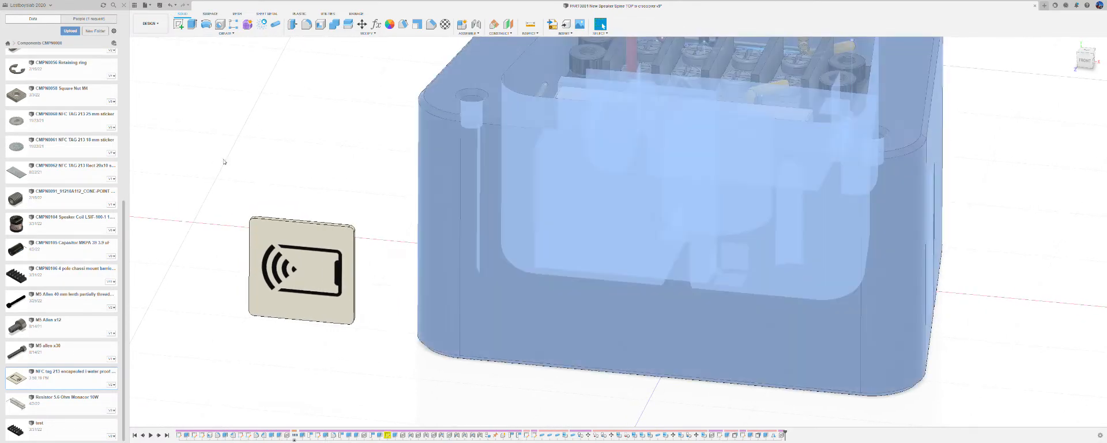
{"action": "left_click", "coordinate": [258, 165]}
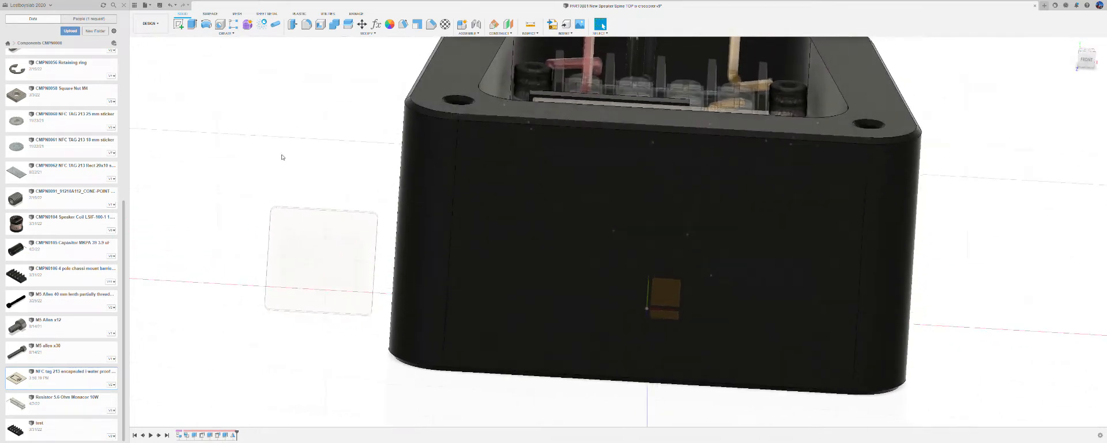
{"action": "left_click", "coordinate": [178, 23]}
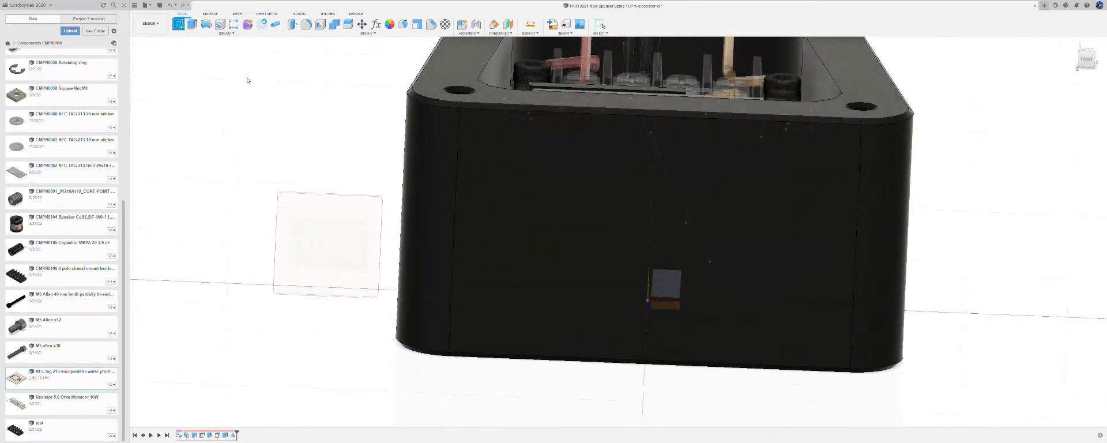
{"action": "left_click", "coordinate": [549, 236]}
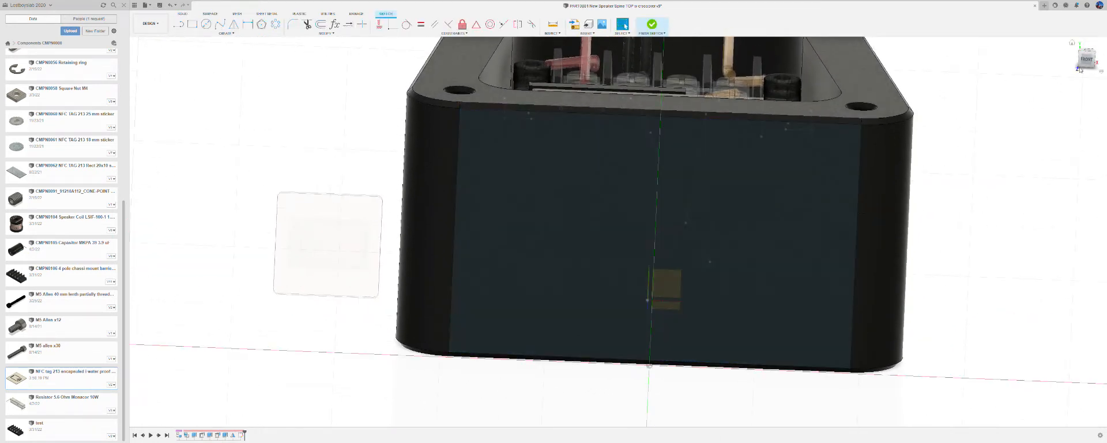
{"action": "left_click", "coordinate": [1087, 60]}
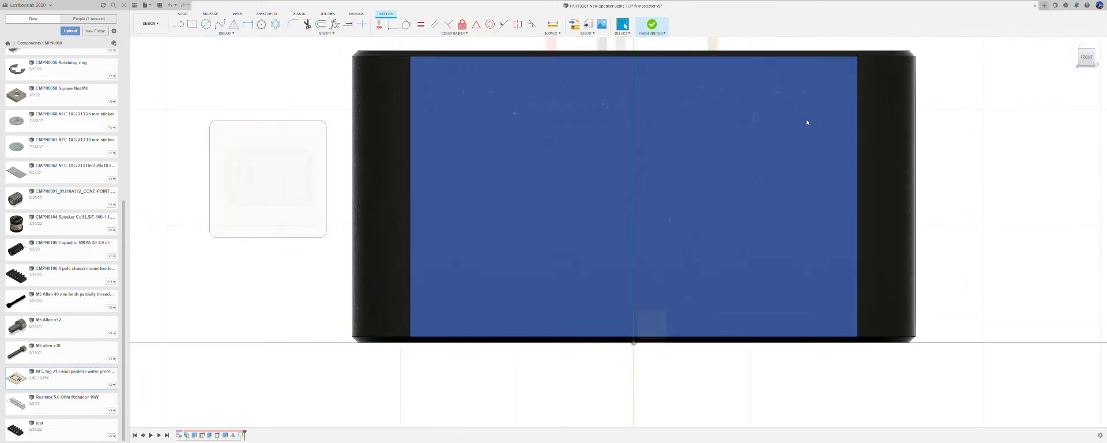
Draw two diagonal construction lines connecting the opposite corners of the housing's front face
{"action": "left_click", "coordinate": [178, 24]}
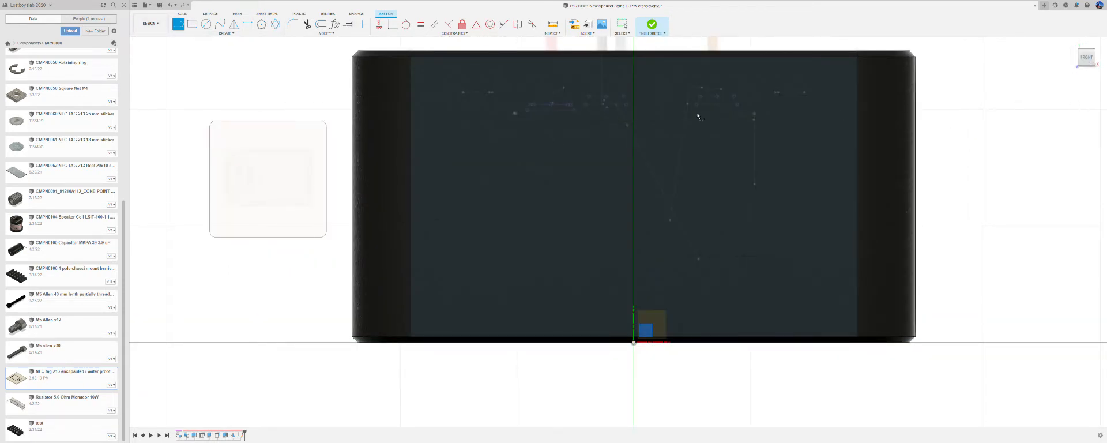
{"action": "left_click", "coordinate": [413, 57]}
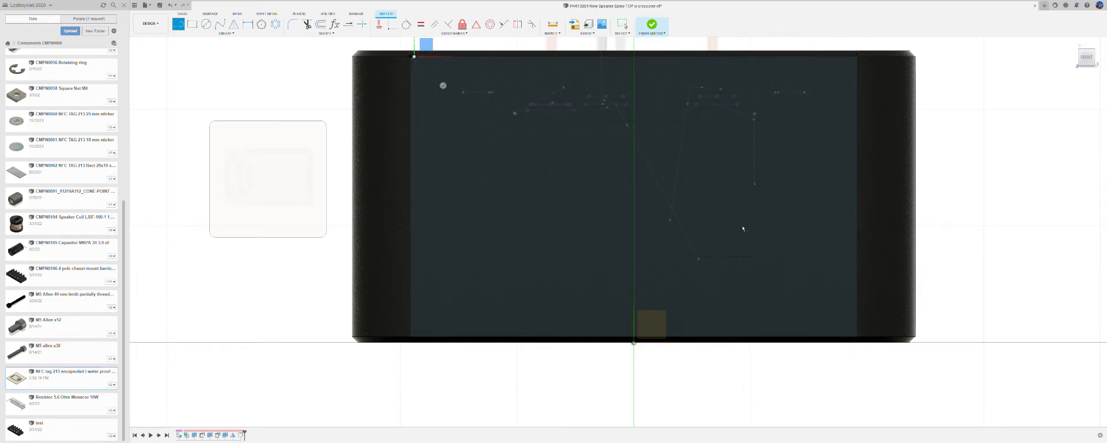
{"action": "left_click", "coordinate": [857, 337]}
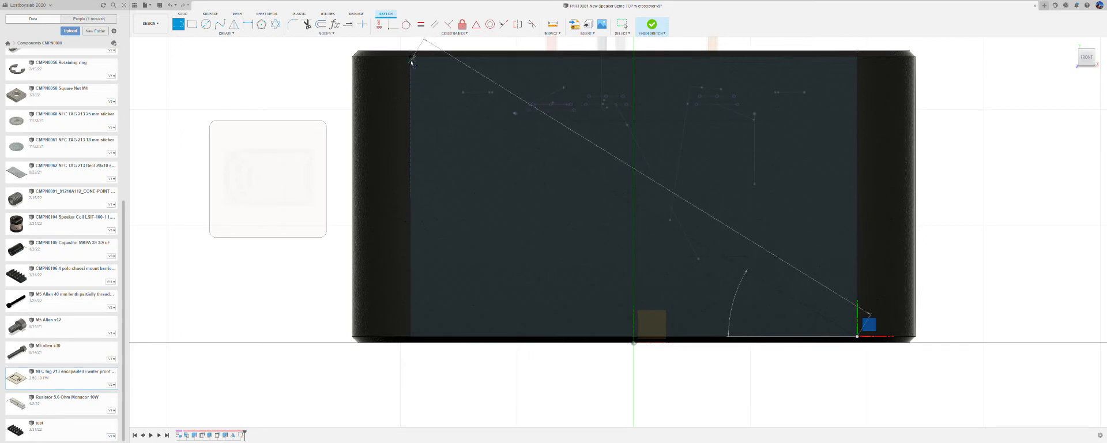
{"action": "left_click", "coordinate": [411, 57]}
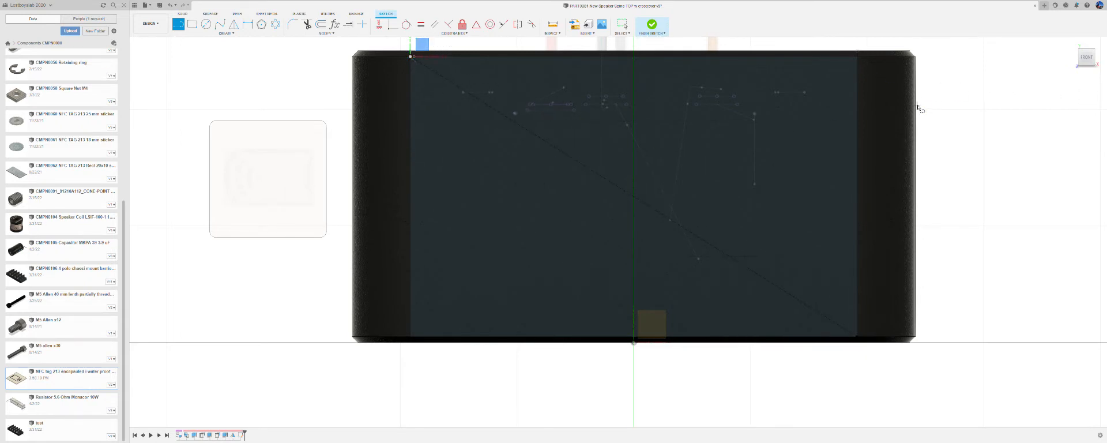
{"action": "left_click", "coordinate": [859, 58]}
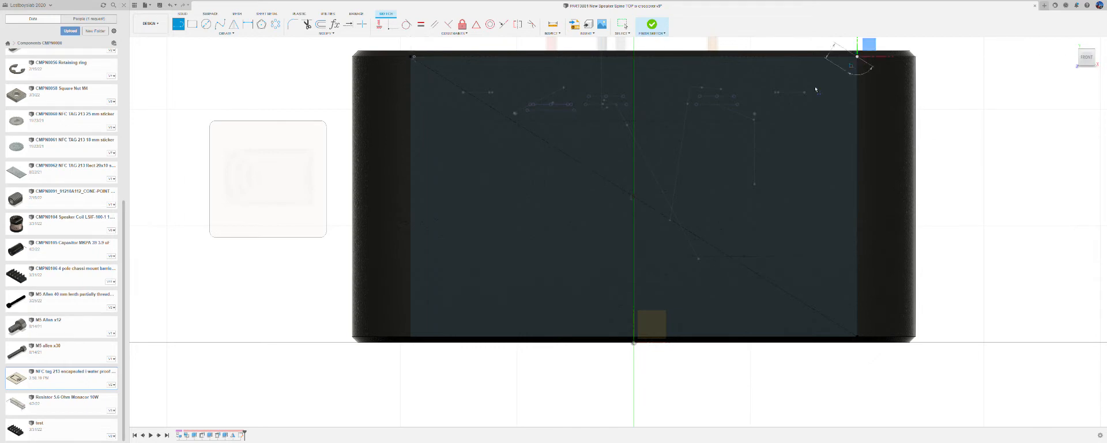
{"action": "left_click", "coordinate": [411, 337]}
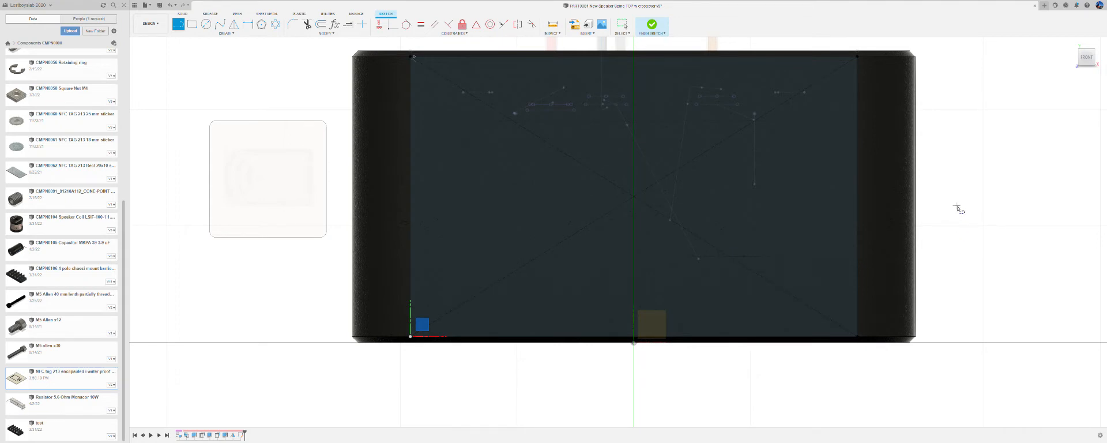
{"action": "key", "text": "Escape"}
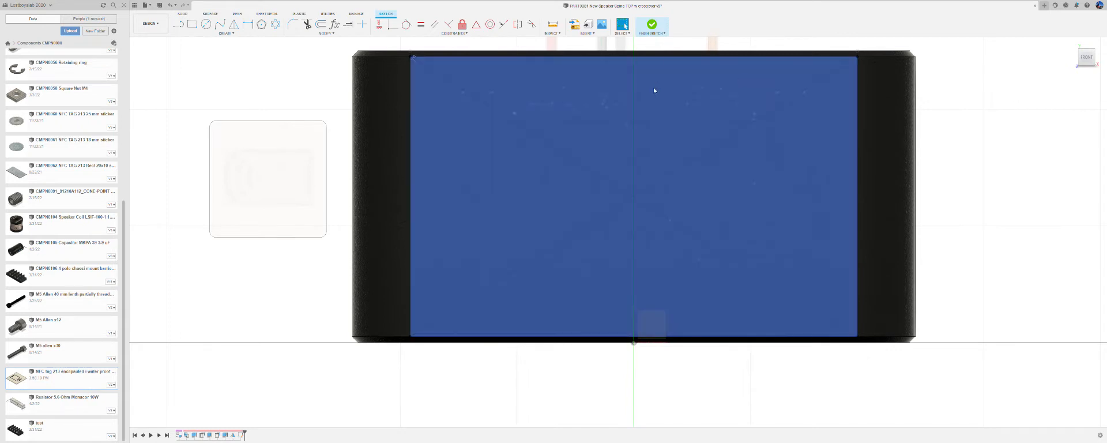
Draw a 22 mm square centred on the crossing of the two diagonals and finish the sketch
{"action": "left_click", "coordinate": [192, 24]}
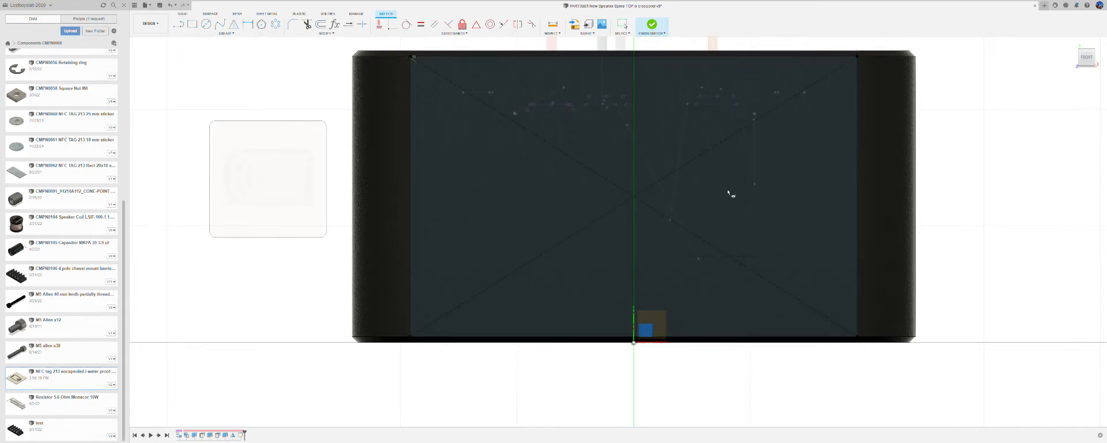
{"action": "left_click", "coordinate": [634, 198]}
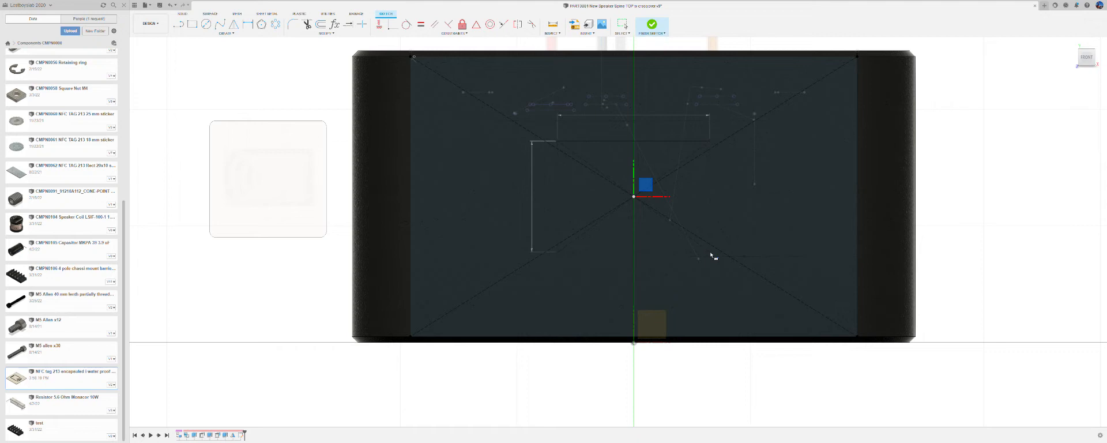
{"action": "type", "text": "21"}
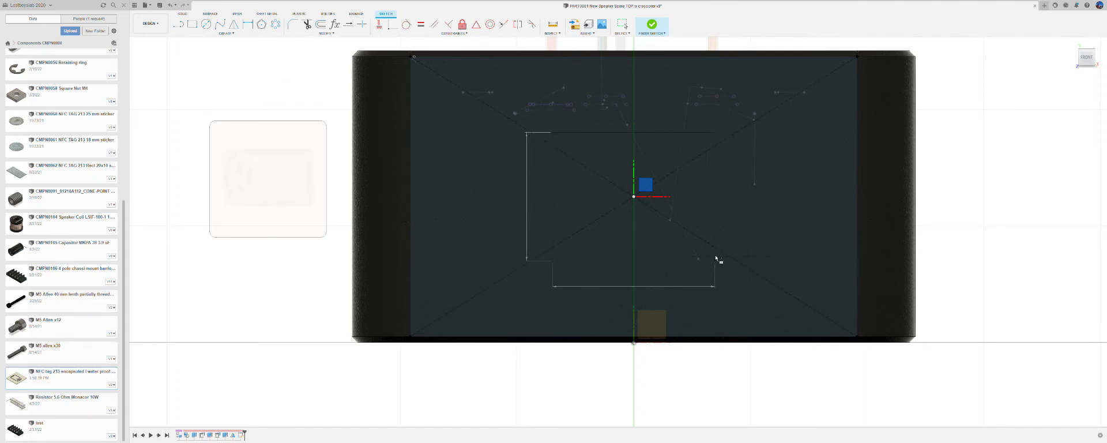
{"action": "type", "text": "22"}
{"action": "key", "text": "Escape"}
{"action": "left_click", "coordinate": [722, 252]}
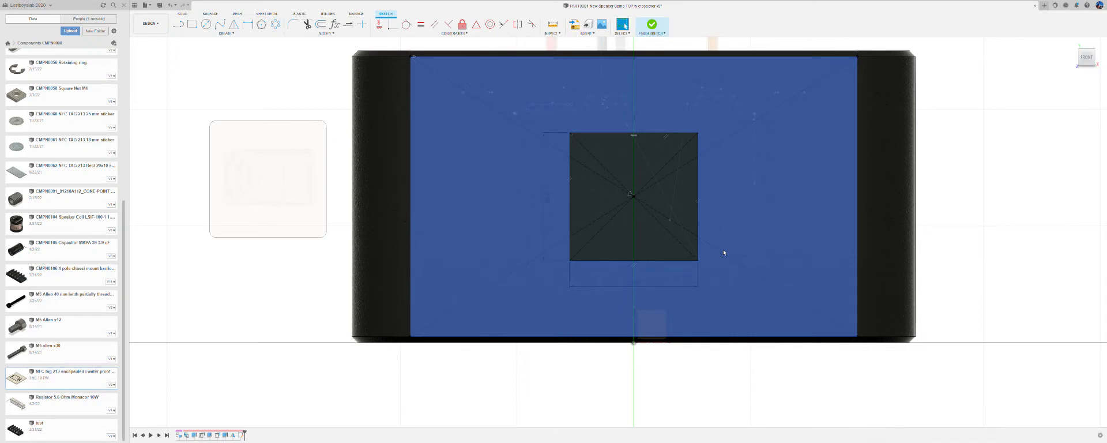
{"action": "middle_click_drag", "start_coordinate": [727, 276], "coordinate": [722, 282]}
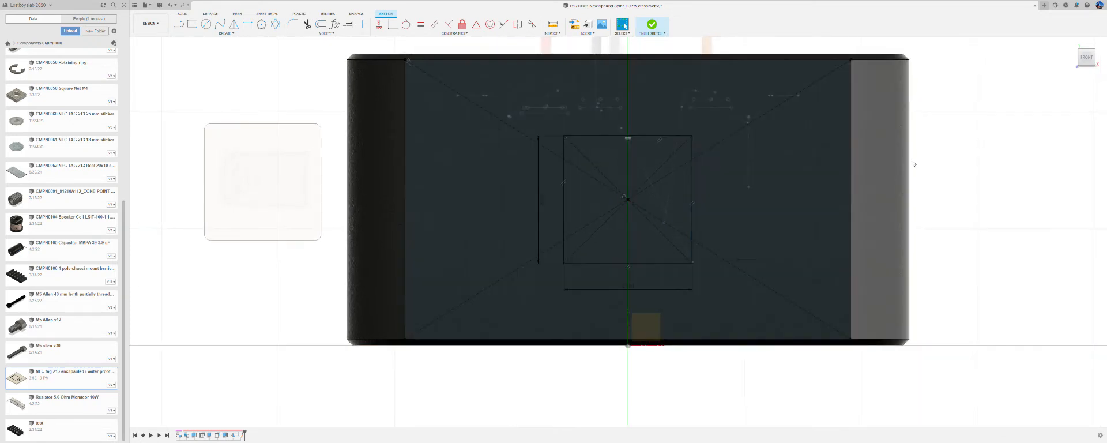
{"action": "scroll", "coordinate": [1076, 80], "scroll_direction": "up", "scroll_amount": 2}
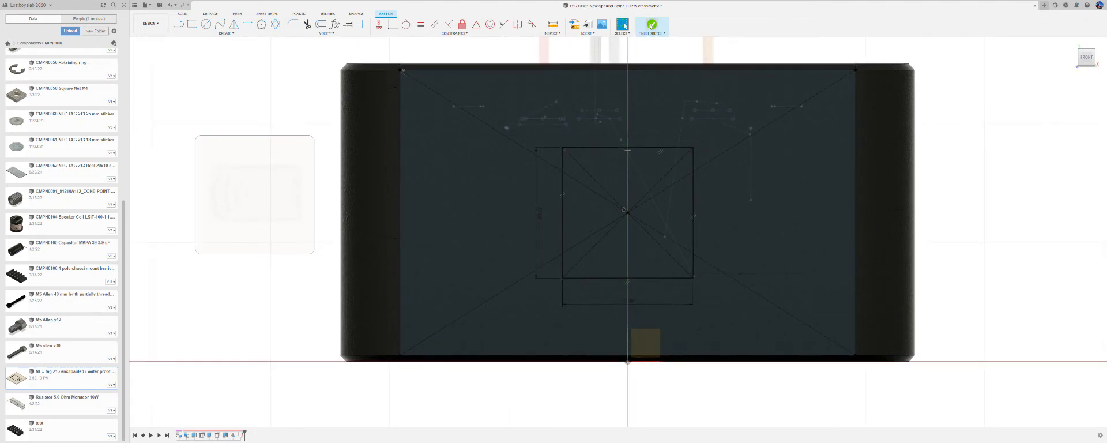
{"action": "left_click", "coordinate": [650, 25]}
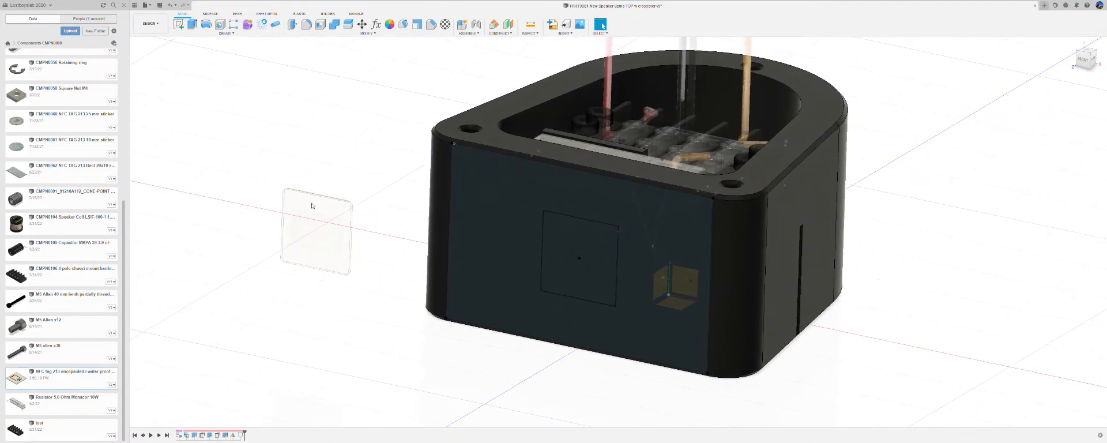
Extrude the central square profile inward as a shallow cut into the housing's front wall
{"action": "middle_click_drag", "start_coordinate": [351, 278], "coordinate": [362, 285], "text": "shift"}
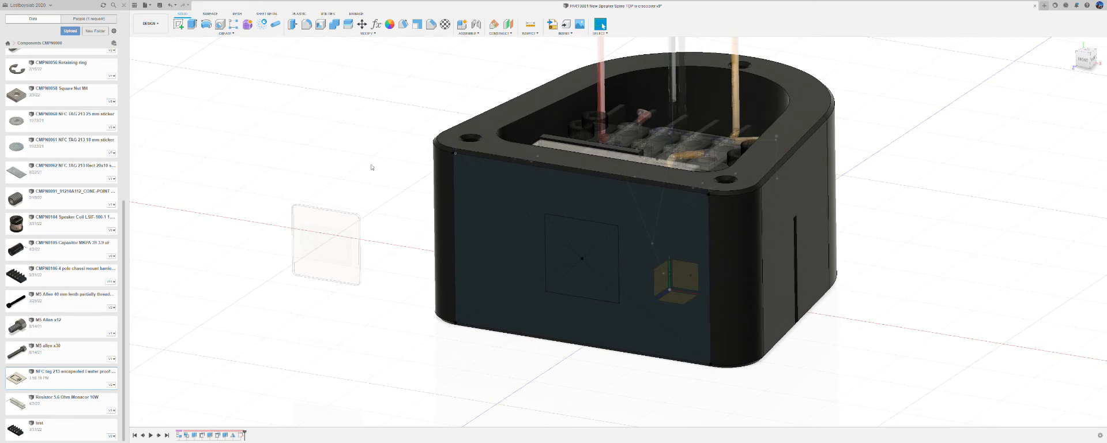
{"action": "scroll", "coordinate": [371, 167], "scroll_direction": "up", "scroll_amount": 5}
{"action": "scroll", "coordinate": [384, 162], "scroll_direction": "up", "scroll_amount": 4}
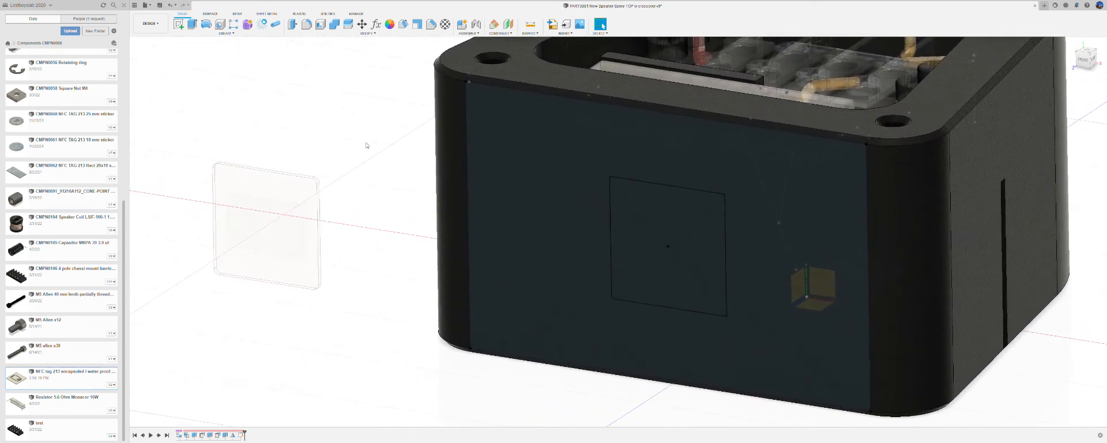
{"action": "left_click", "coordinate": [192, 26]}
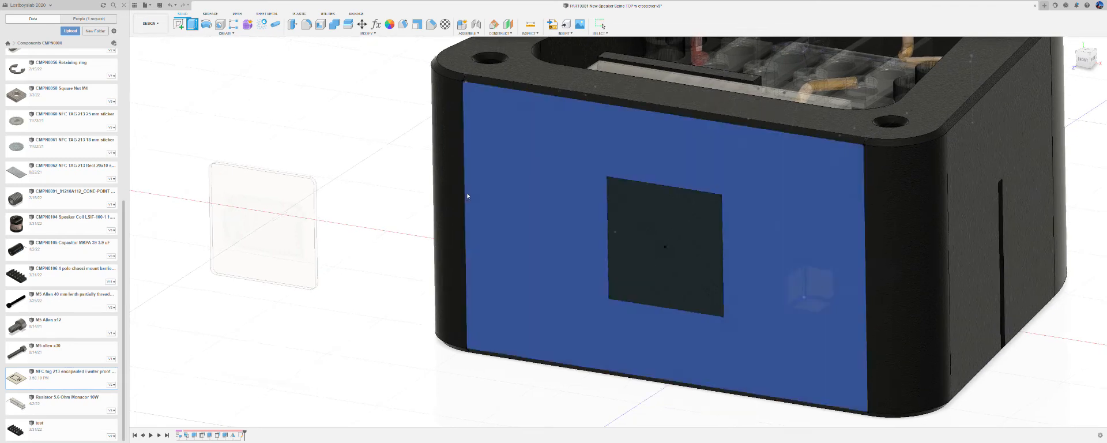
{"action": "middle_click_drag", "start_coordinate": [470, 195], "coordinate": [524, 284], "text": "shift"}
{"action": "left_click", "coordinate": [598, 288]}
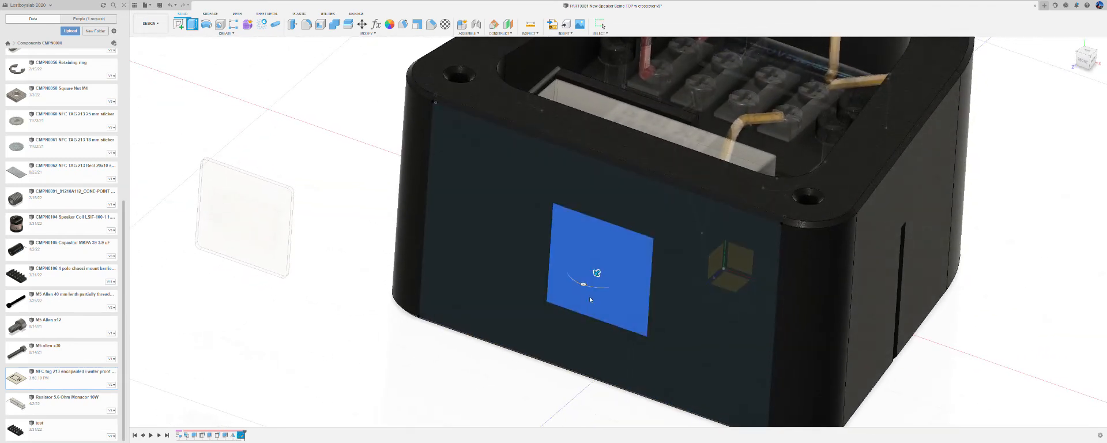
{"action": "middle_click_drag", "start_coordinate": [589, 296], "coordinate": [569, 285], "text": "shift"}
{"action": "left_click_drag", "start_coordinate": [568, 286], "coordinate": [574, 296]}
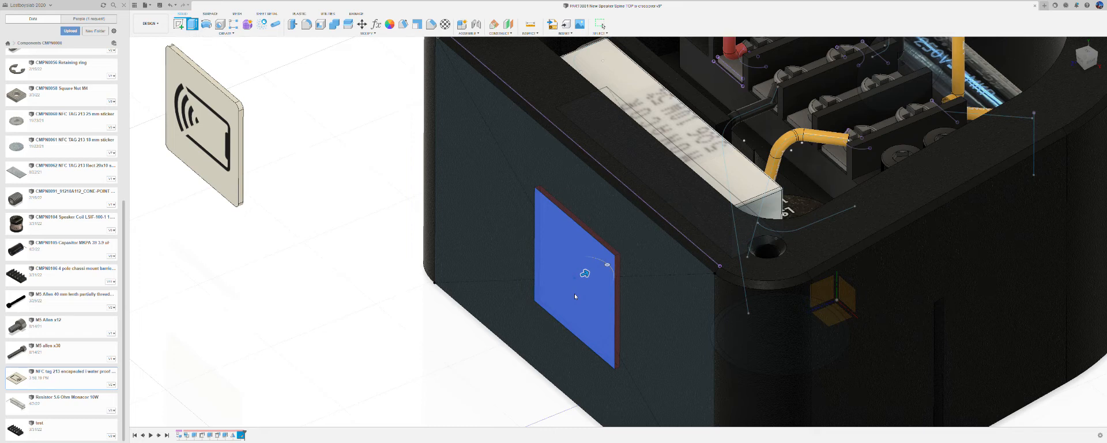
{"action": "type", "text": "5"}
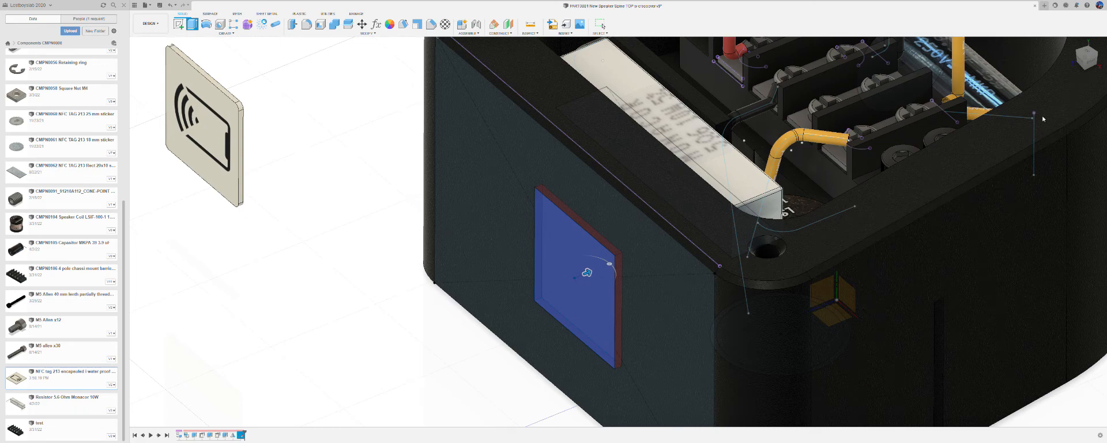
Offset the start of the square cut inward from the front face to enclose the pocket within the wall, and finish the extrusion
{"action": "mouse_move", "coordinate": [1044, 120]}
{"action": "middle_mouse_down", "text": "shift"}
{"action": "mouse_move", "coordinate": [946, 162]}
{"action": "mouse_move", "coordinate": [1047, 121]}
{"action": "middle_mouse_up", "text": "shift"}
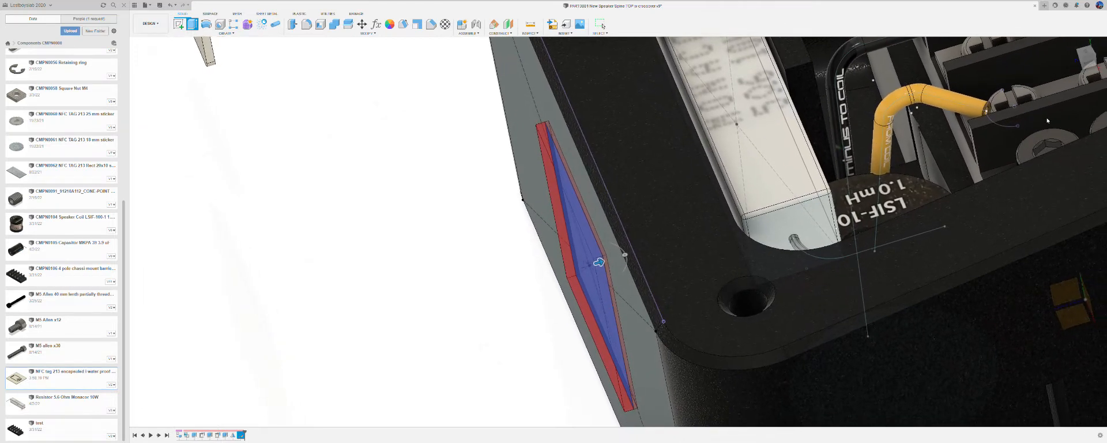
{"action": "left_click_drag", "start_coordinate": [598, 263], "coordinate": [571, 270]}
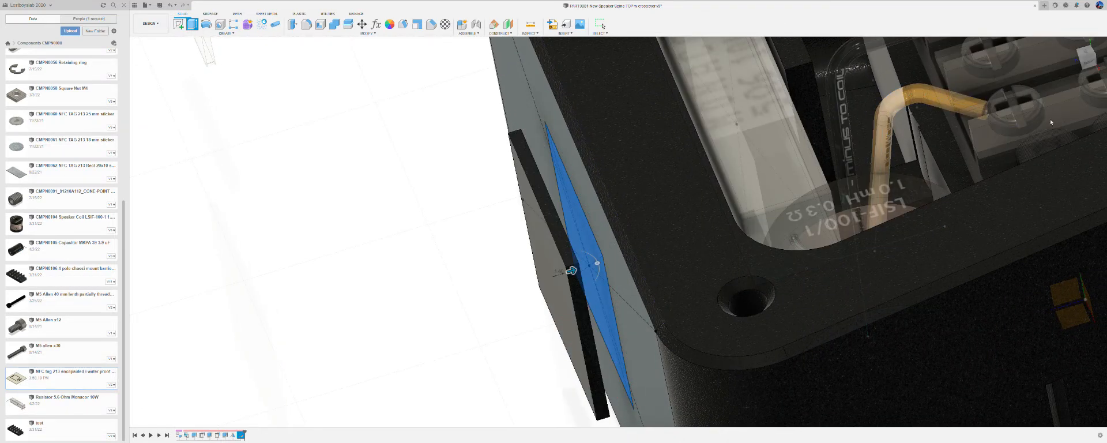
{"action": "key", "text": "BackSpace"}
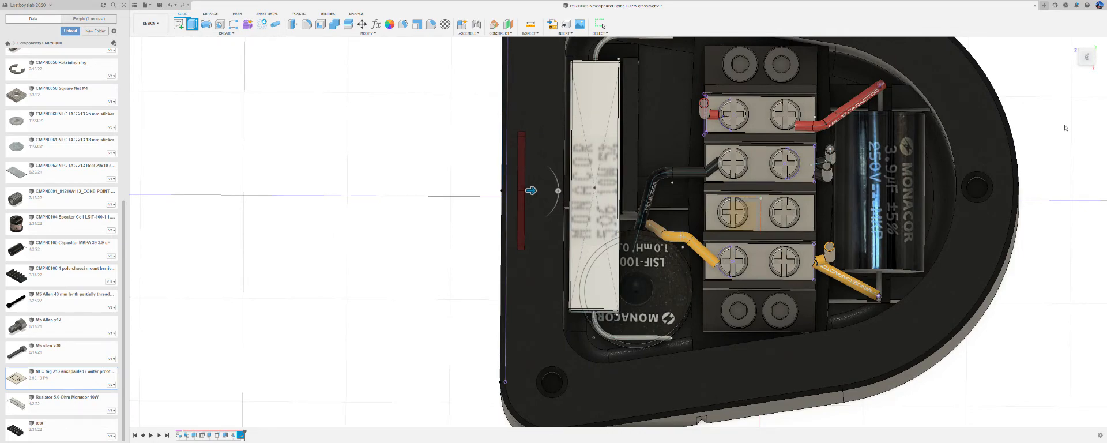
{"action": "middle_click_drag", "start_coordinate": [1065, 128], "coordinate": [1079, 199], "text": "shift"}
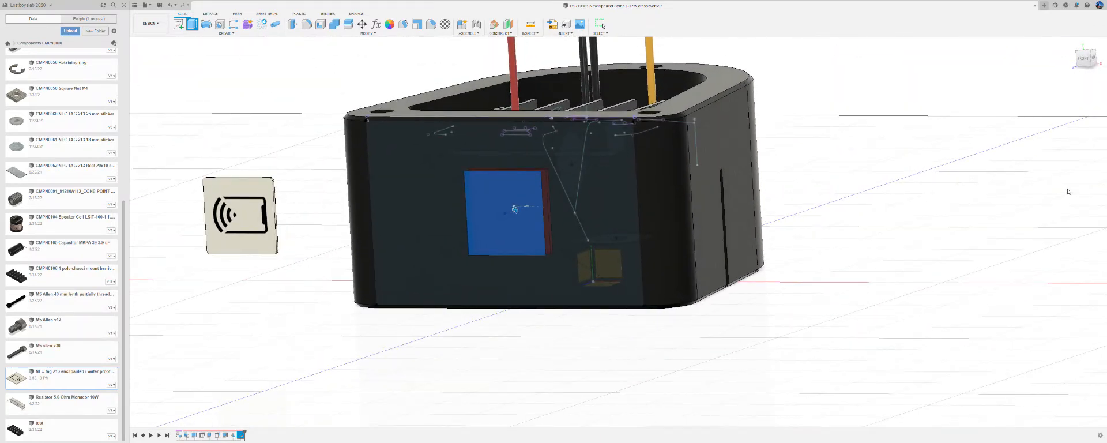
{"action": "left_click", "coordinate": [1068, 191]}
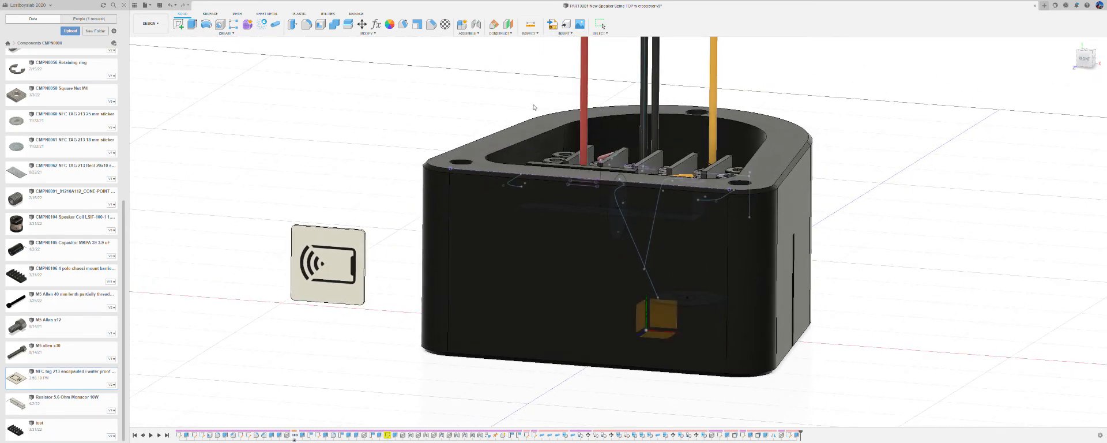
Create a section analysis from the housing's top face, lowering the cutting plane until it passes through the square pocket in the front wall
{"action": "left_click", "coordinate": [566, 155]}
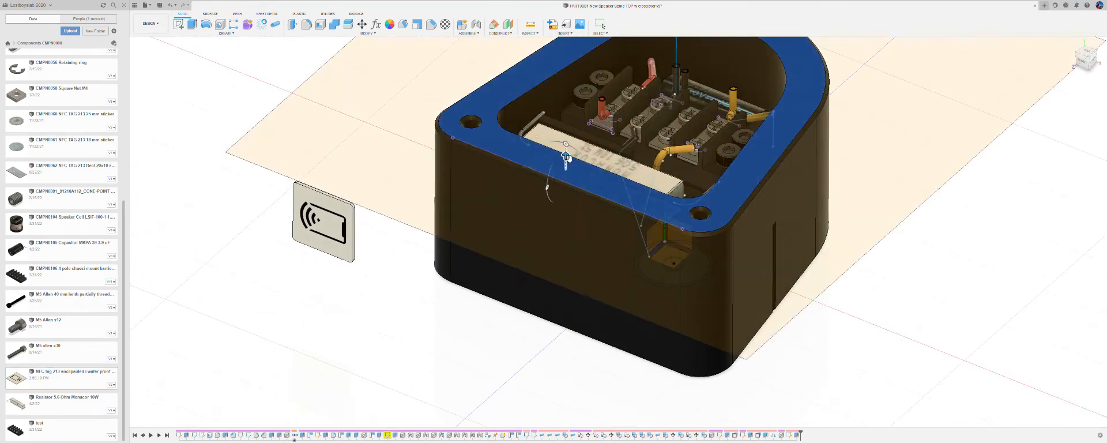
{"action": "left_click_drag", "start_coordinate": [567, 157], "coordinate": [567, 210]}
{"action": "scroll", "coordinate": [545, 289], "scroll_direction": "up", "scroll_amount": 3}
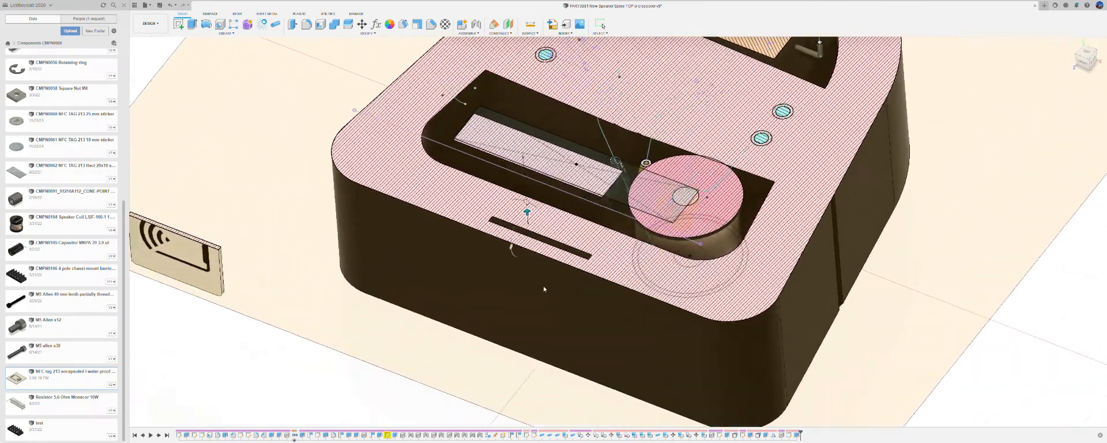
{"action": "scroll", "coordinate": [543, 289], "scroll_direction": "up", "scroll_amount": 5}
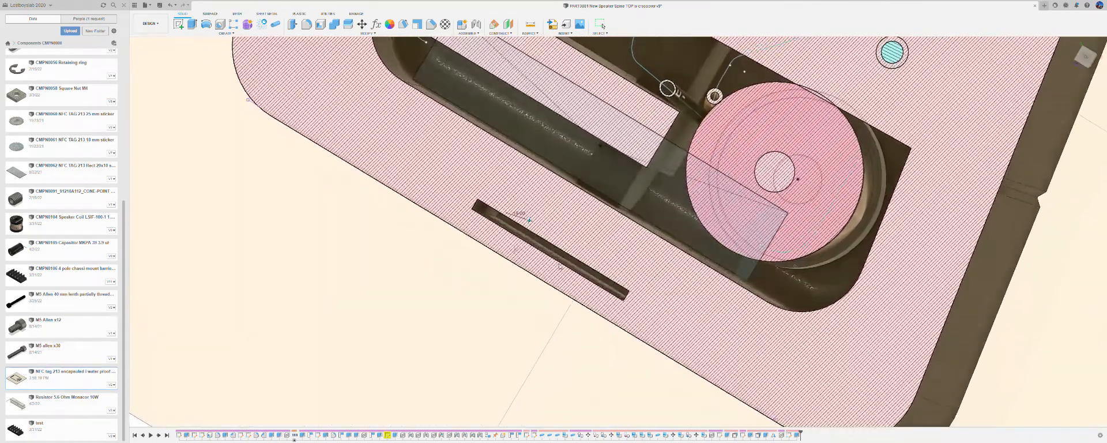
{"action": "middle_click_drag", "start_coordinate": [528, 219], "coordinate": [526, 167], "text": "shift"}
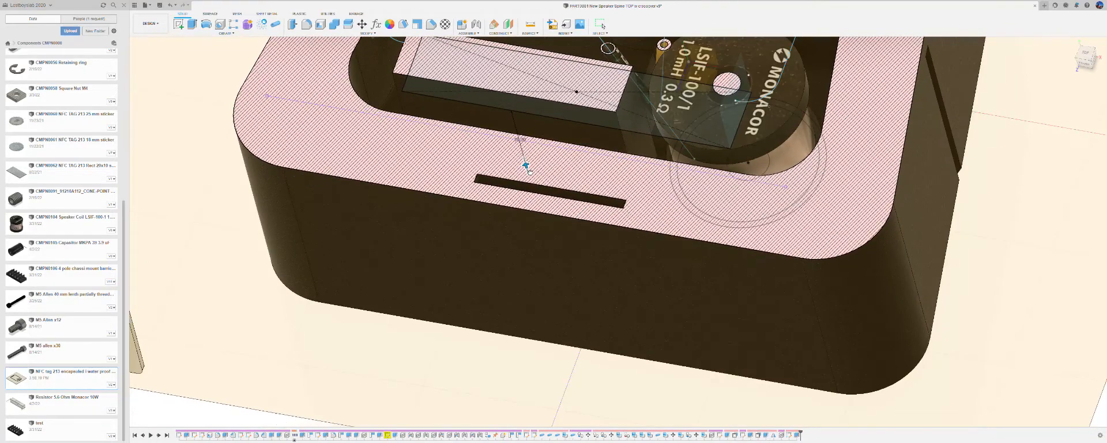
{"action": "mouse_move", "coordinate": [530, 172]}
{"action": "left_mouse_down"}
{"action": "mouse_move", "coordinate": [535, 194]}
{"action": "mouse_move", "coordinate": [530, 164]}
{"action": "left_mouse_up"}
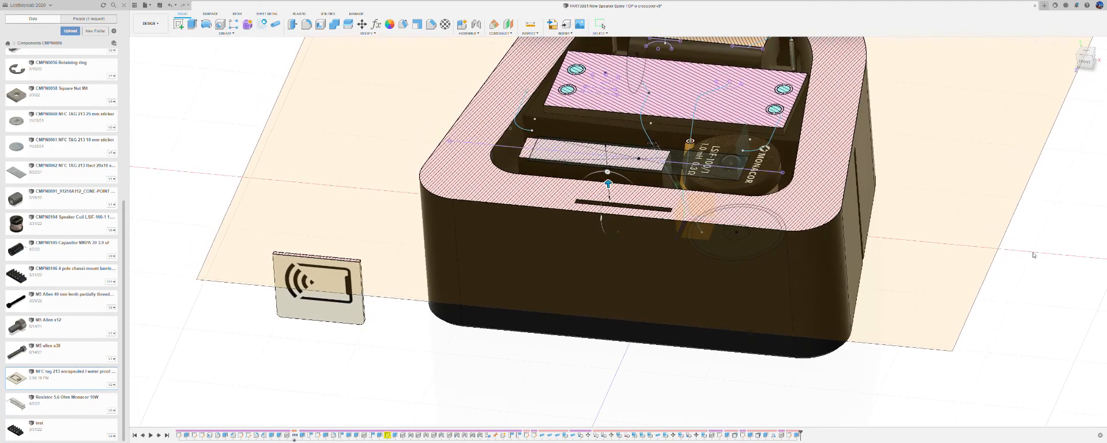
{"action": "left_click", "coordinate": [1071, 151]}
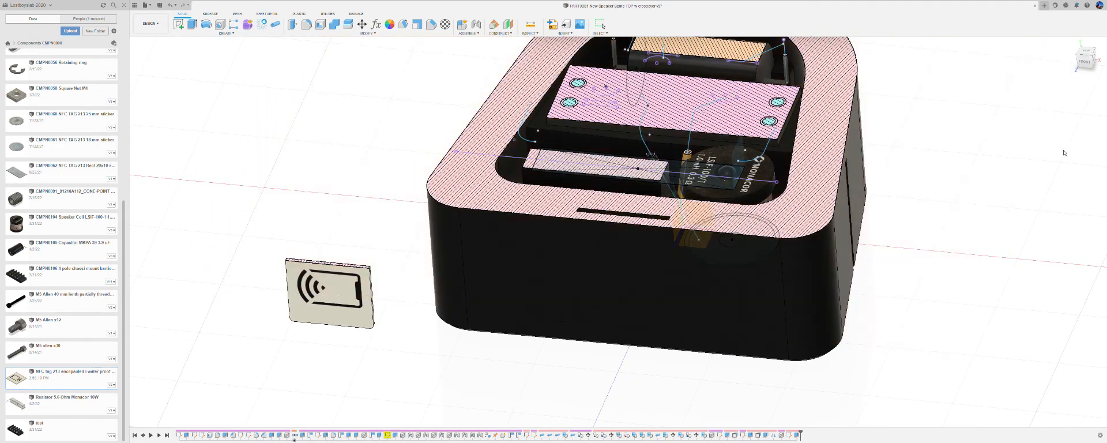